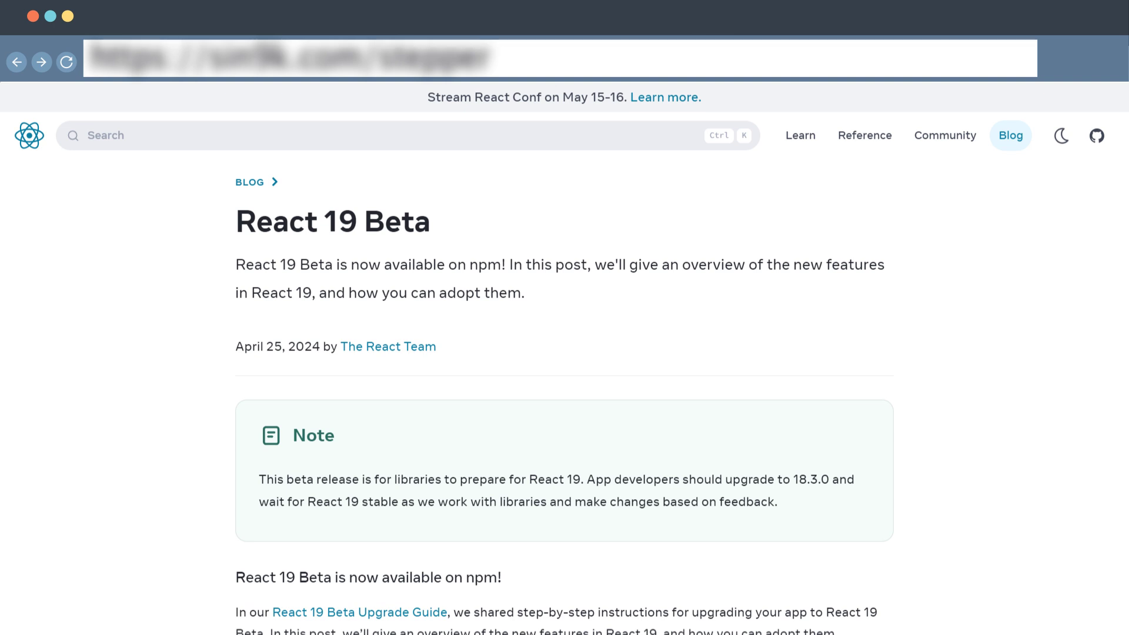
{"action": "scroll", "coordinate": [564, 353], "scroll_direction": "down", "scroll_amount": 3}
{"action": "scroll", "coordinate": [565, 353], "scroll_direction": "down", "scroll_amount": 5}
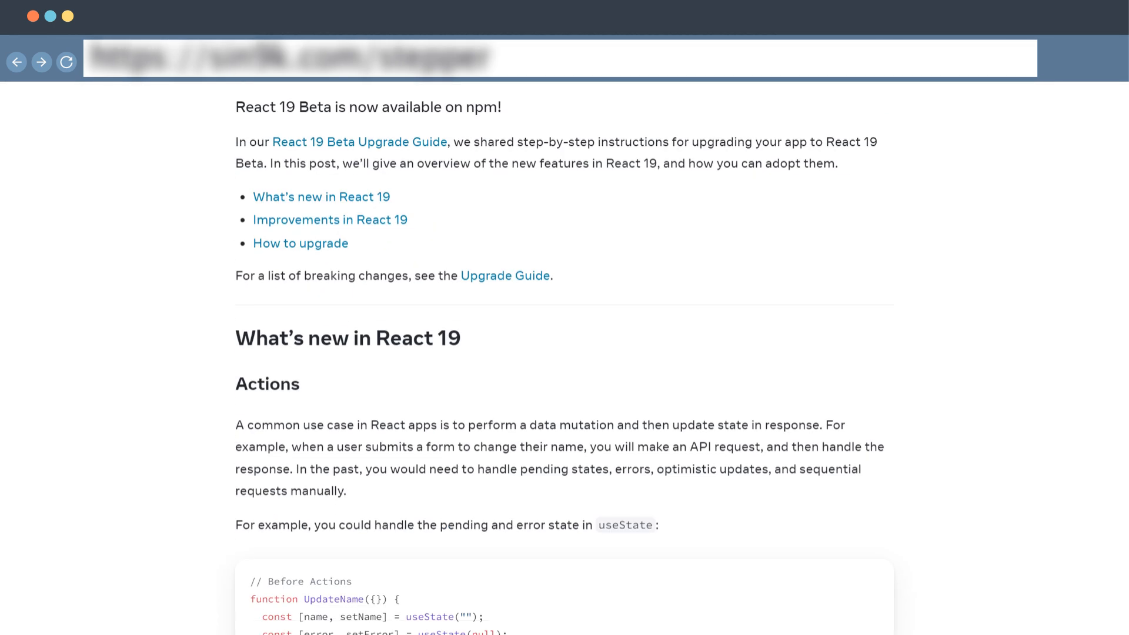
{"action": "scroll", "coordinate": [565, 353], "scroll_direction": "down", "scroll_amount": 4}
{"action": "scroll", "coordinate": [564, 353], "scroll_direction": "down", "scroll_amount": 2}
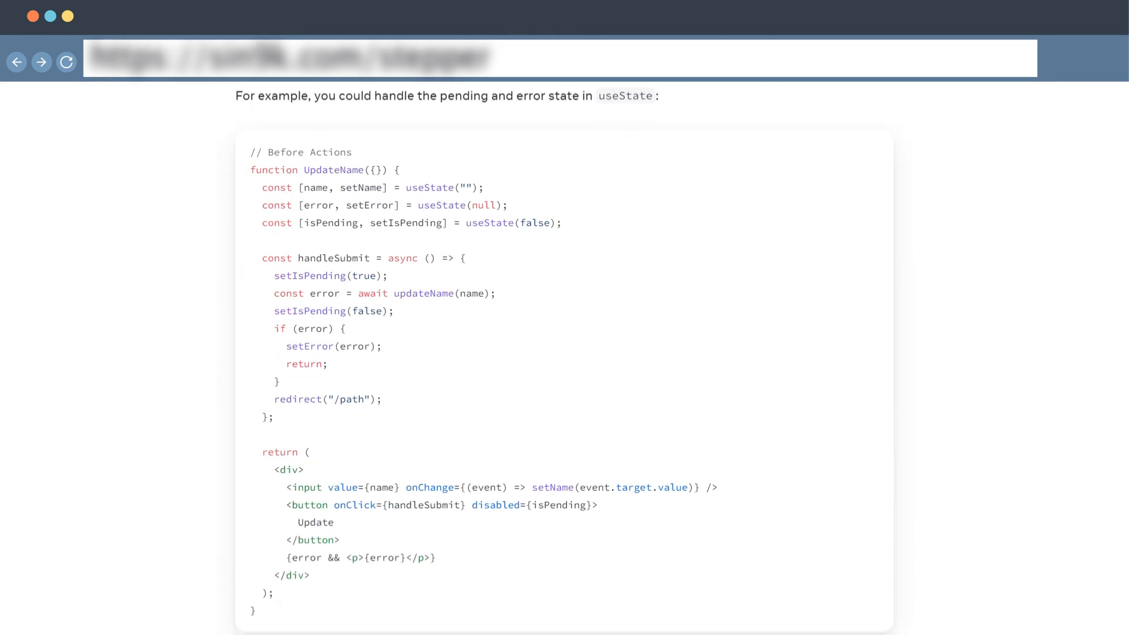
{"action": "scroll", "coordinate": [564, 352], "scroll_direction": "down", "scroll_amount": 8}
{"action": "scroll", "coordinate": [564, 353], "scroll_direction": "down", "scroll_amount": 2}
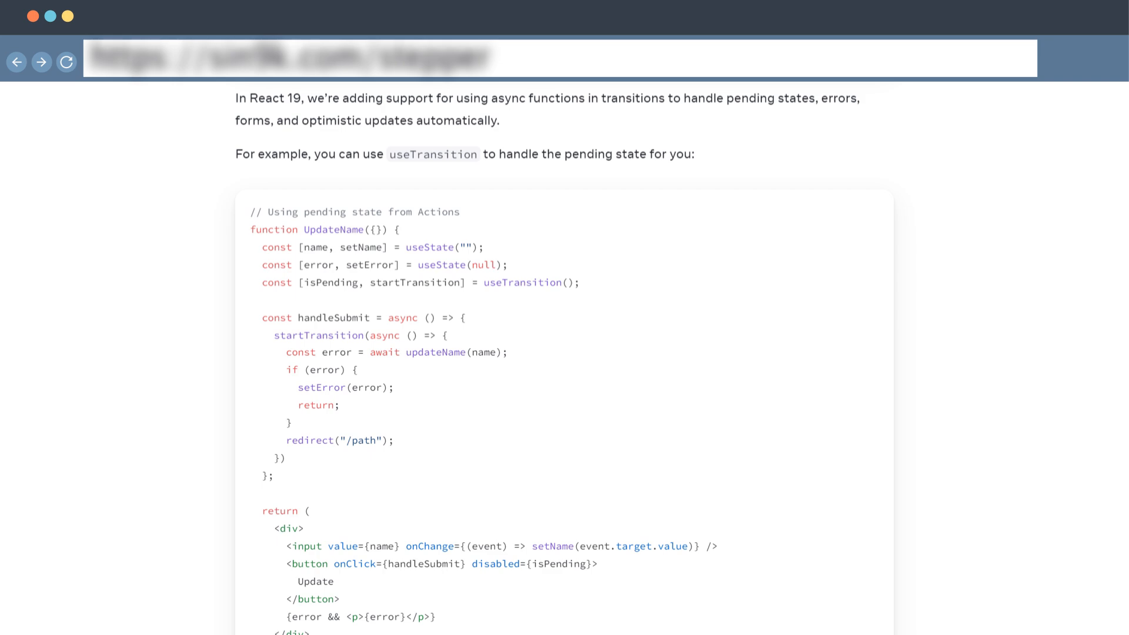
{"action": "scroll", "coordinate": [565, 353], "scroll_direction": "down", "scroll_amount": 6}
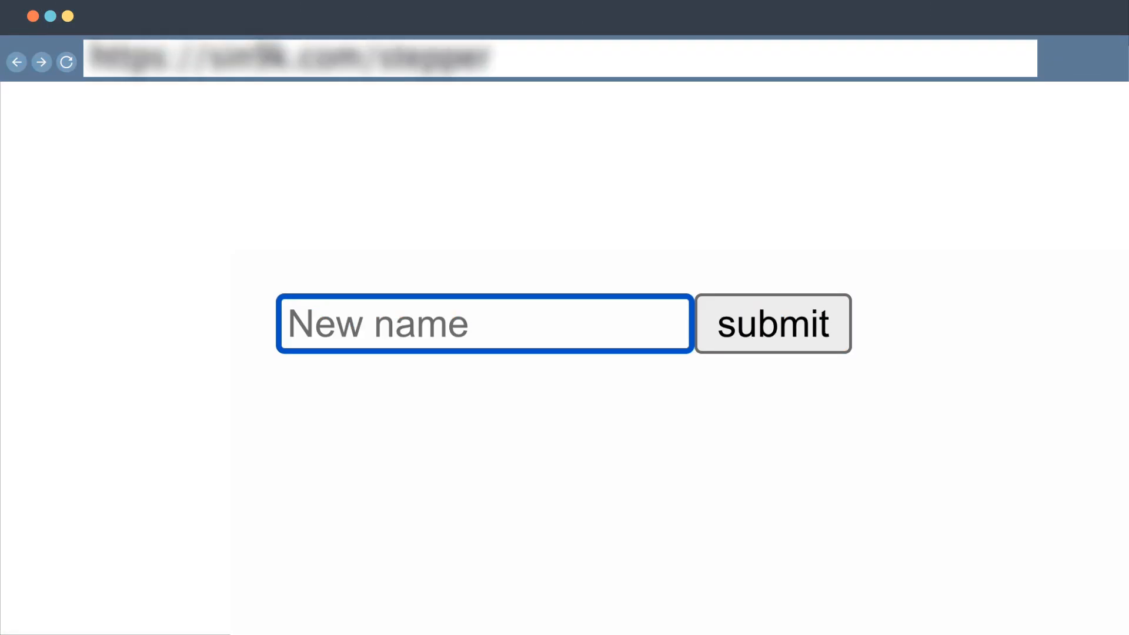
{"action": "type", "text": "A"}
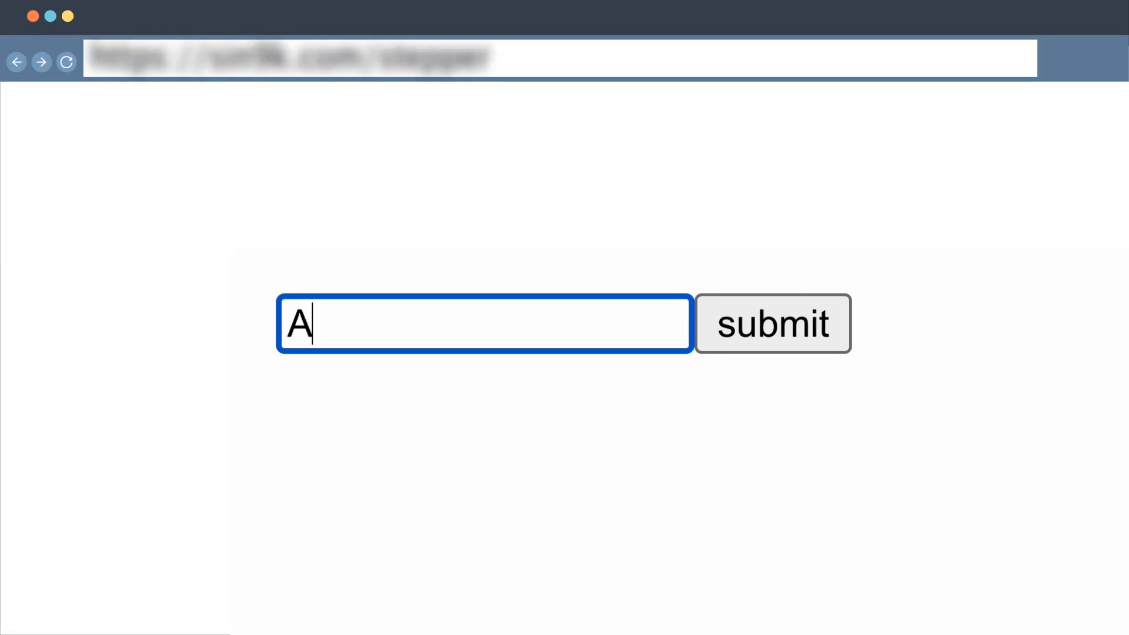
{"action": "type", "text": "lex"}
Submit Alex and then Bob so the page reports Current name: Bob.
{"action": "left_click", "coordinate": [793, 325]}
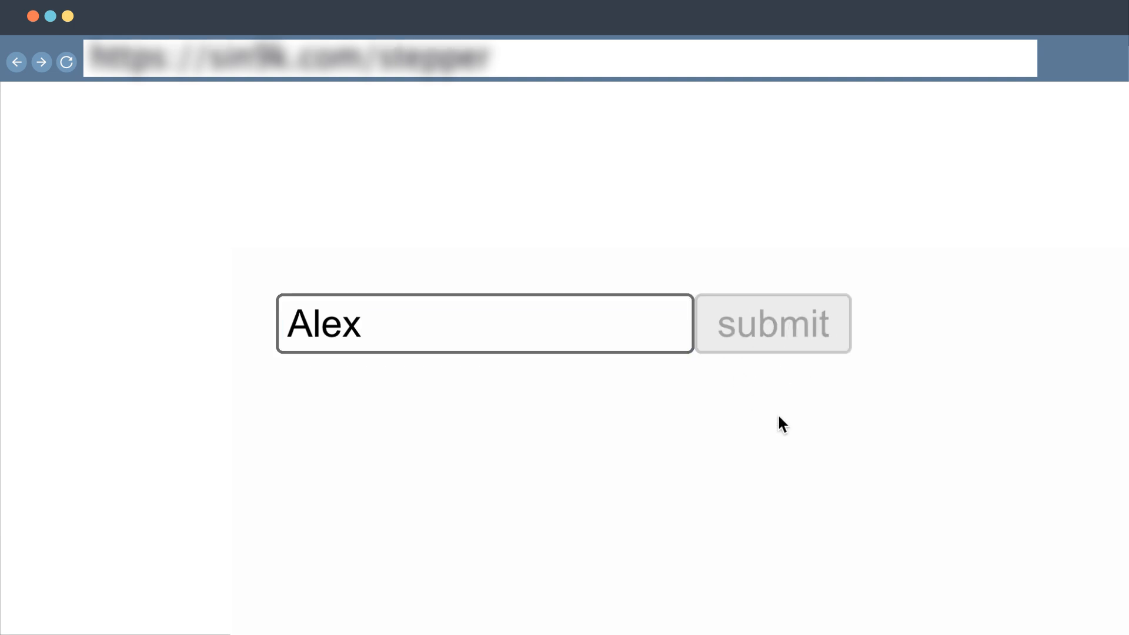
{"action": "left_click", "coordinate": [529, 378]}
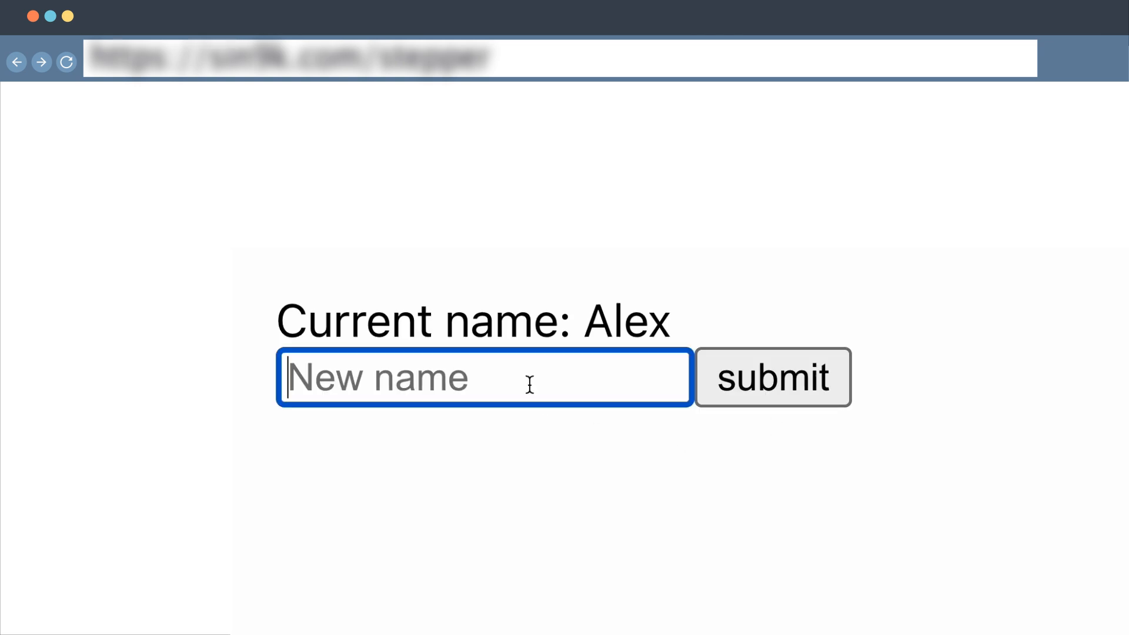
{"action": "type", "text": "Bob"}
{"action": "left_click", "coordinate": [779, 397]}
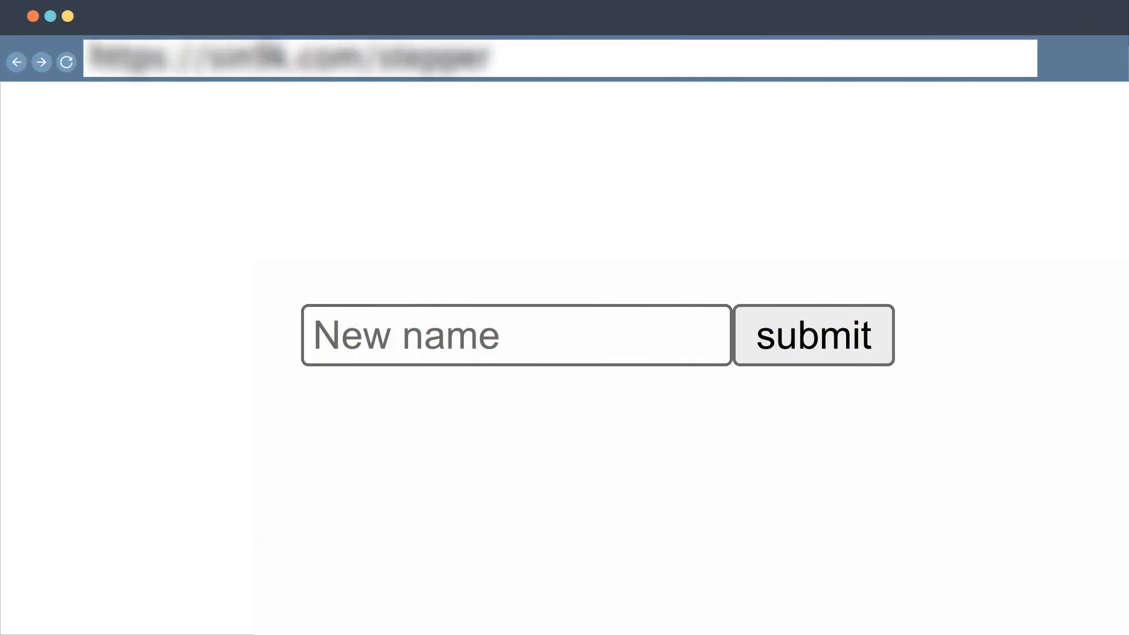
Enter and submit Alex, then Bob, updating the displayed current name each time.
{"action": "left_click", "coordinate": [494, 335]}
{"action": "type", "text": "A"}
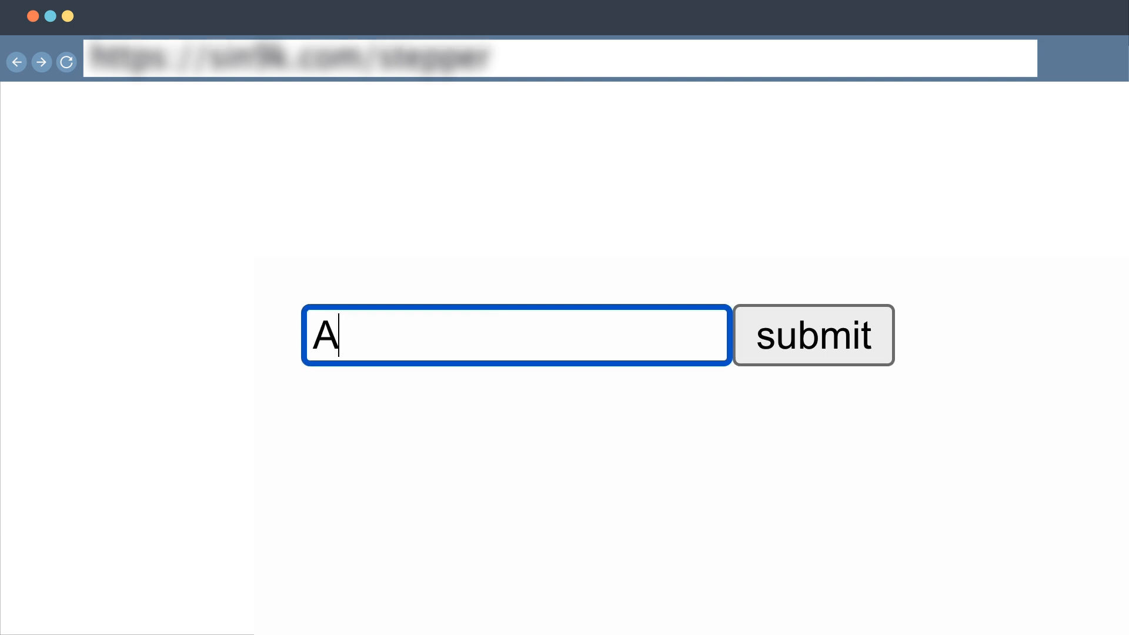
{"action": "type", "text": "lex"}
{"action": "left_click", "coordinate": [852, 344]}
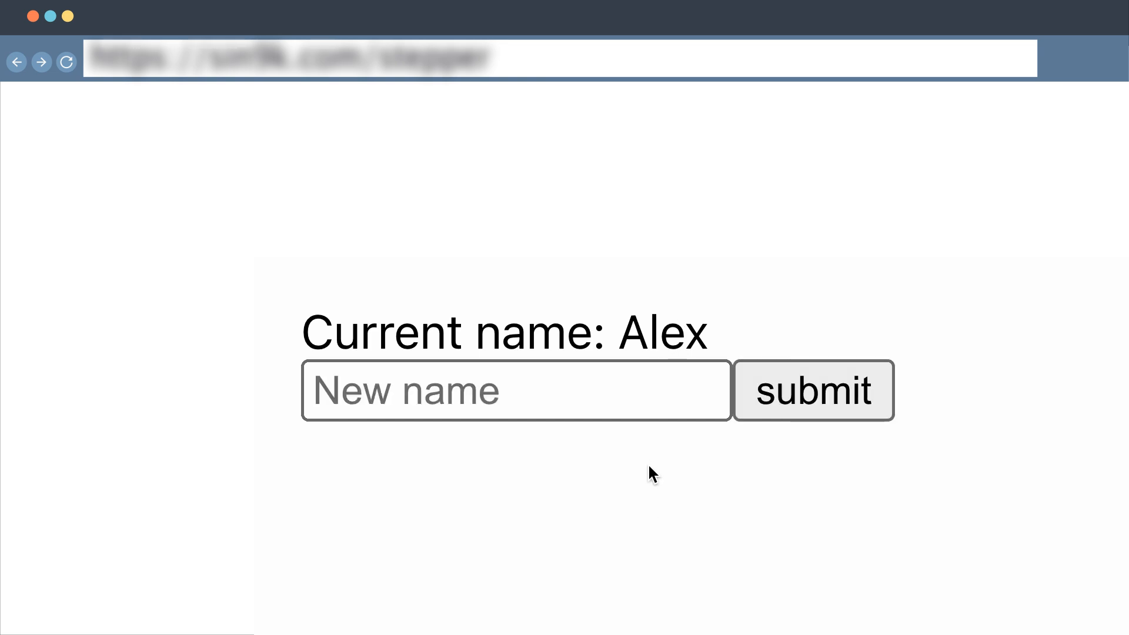
{"action": "left_click", "coordinate": [614, 391]}
{"action": "type", "text": "Bob"}
{"action": "key", "text": "Return"}
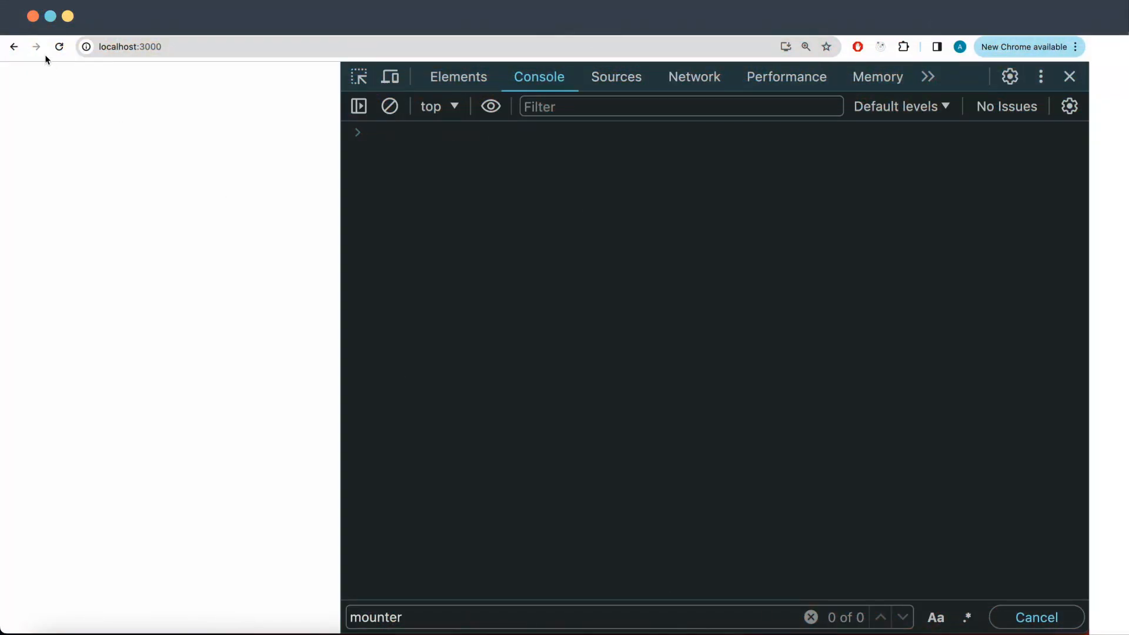
Reload the localhost demo app page before presenting the Comments component.
{"action": "left_click", "coordinate": [59, 47]}
Reload the localhost:3000 demo to rerun the comments fetch in the console.
{"action": "left_click", "coordinate": [59, 46]}
Reload the demo and bump the article counter so other comments load.
{"action": "left_click", "coordinate": [59, 47]}
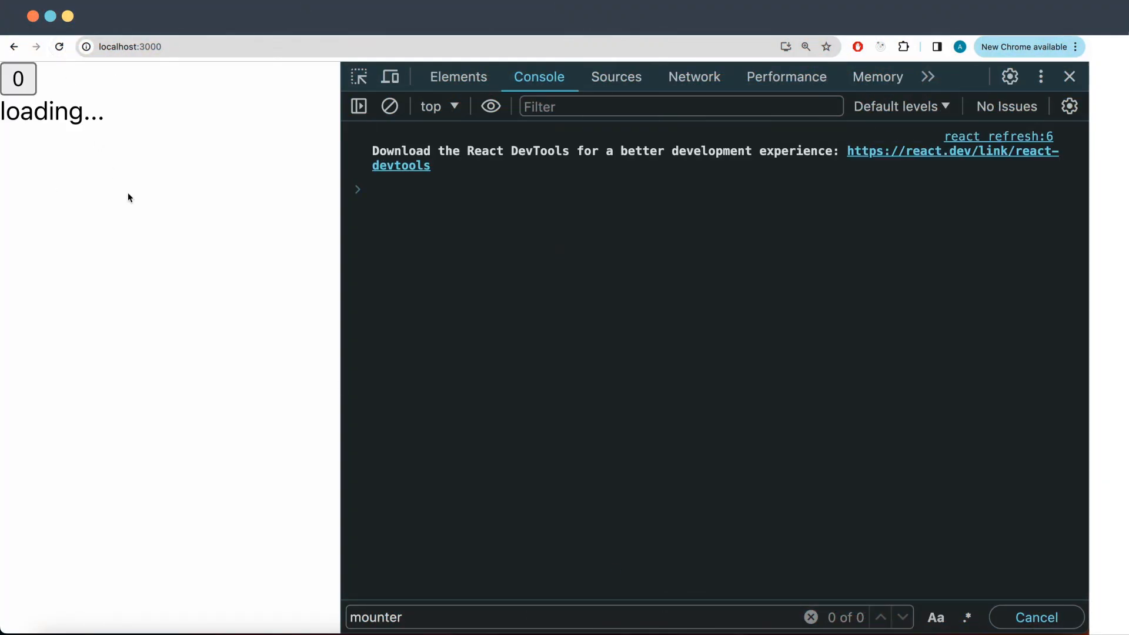
{"action": "left_click", "coordinate": [19, 80]}
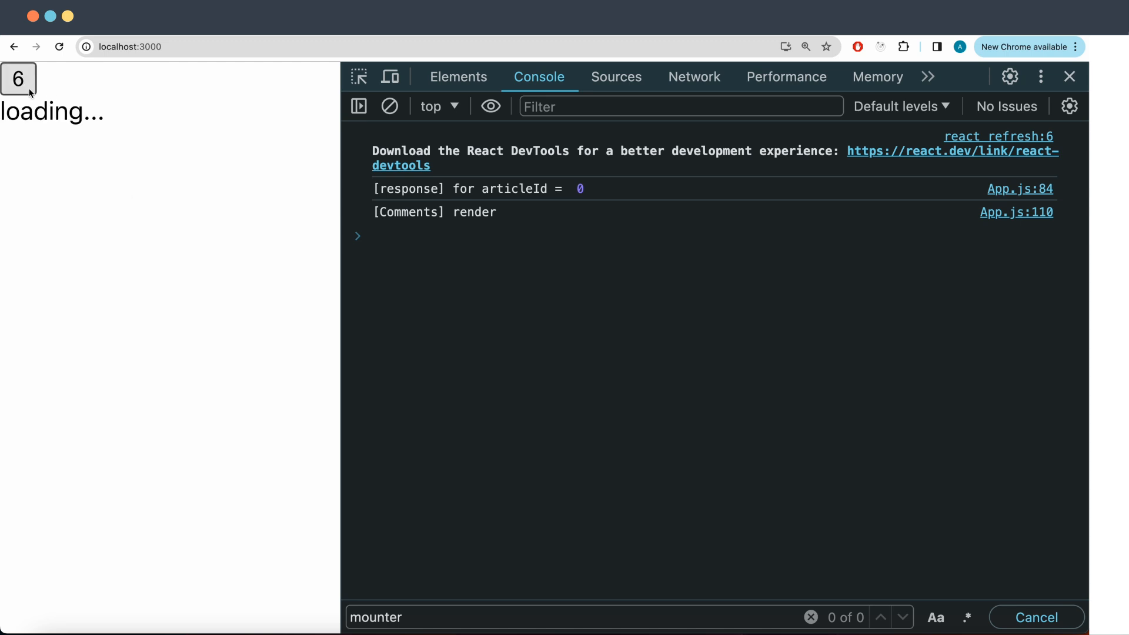